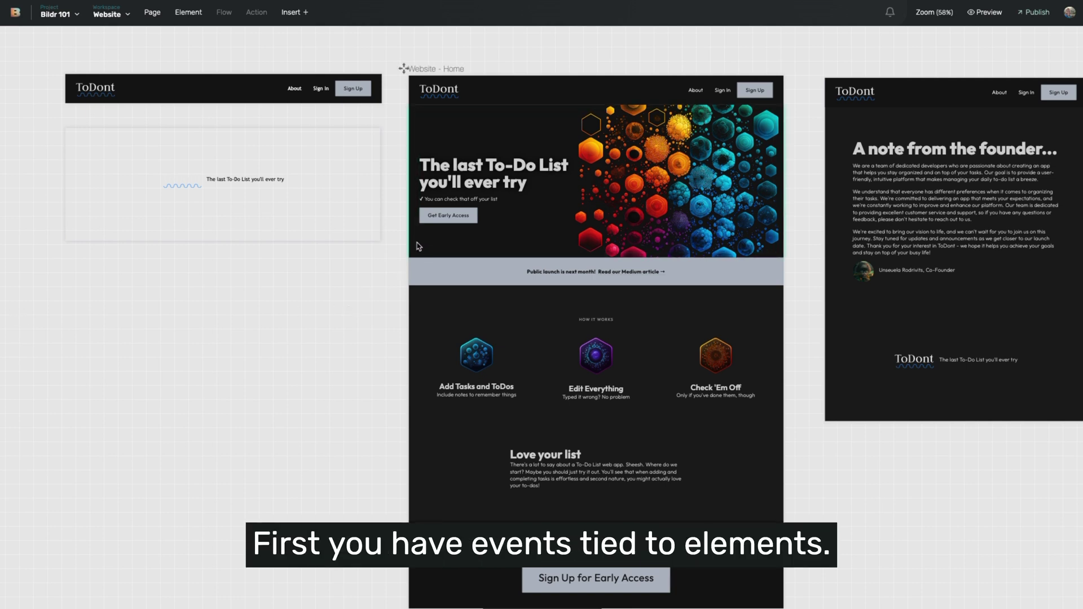
- Examine the event types that can be added to the Get Early Access button in the hero section
left_click(469, 240)
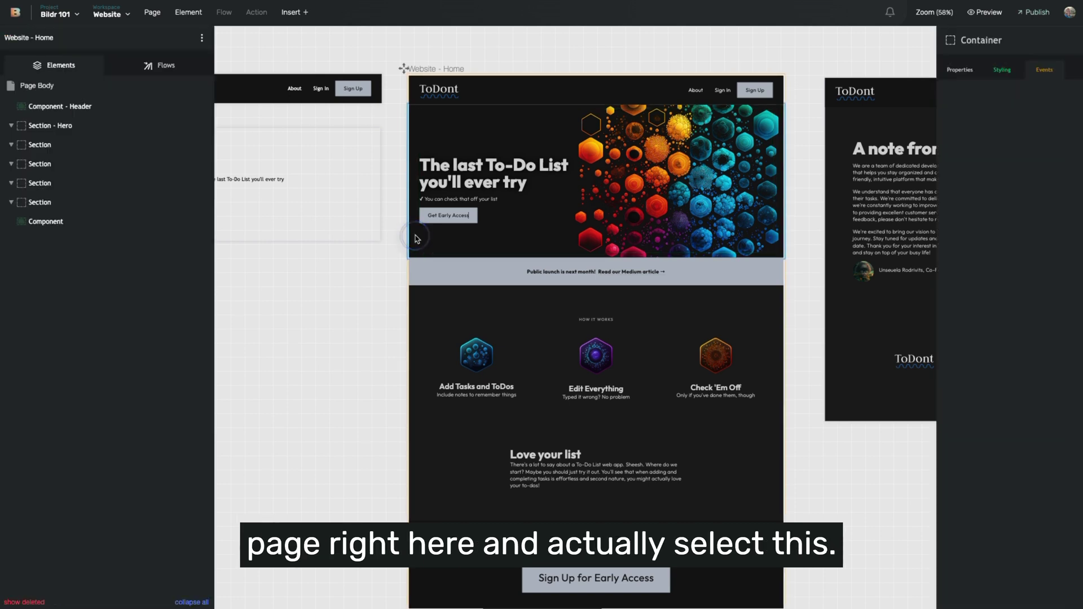
left_click(472, 222)
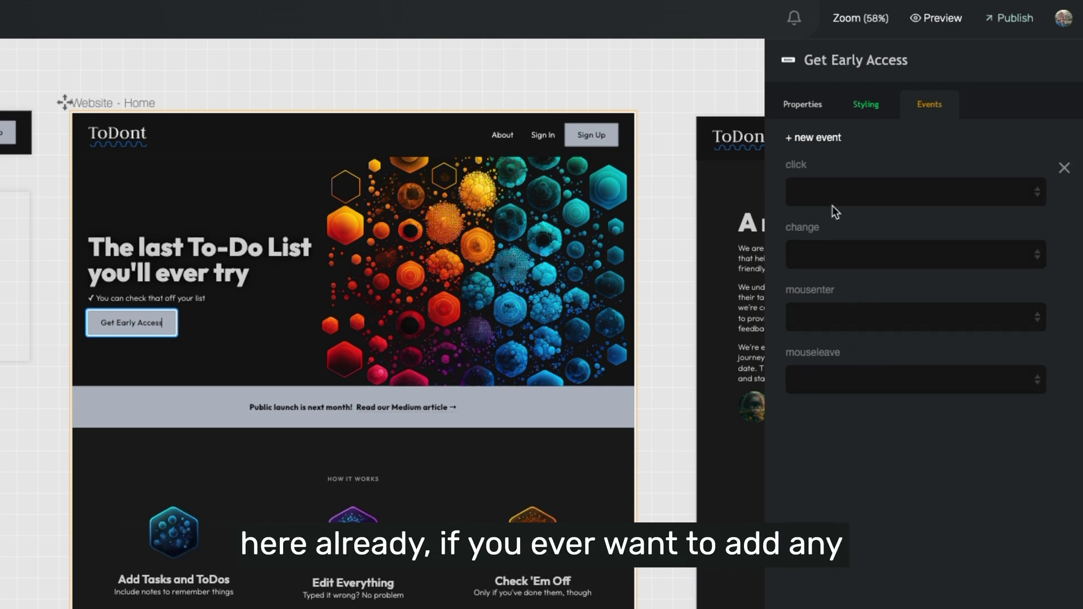
left_click(813, 141)
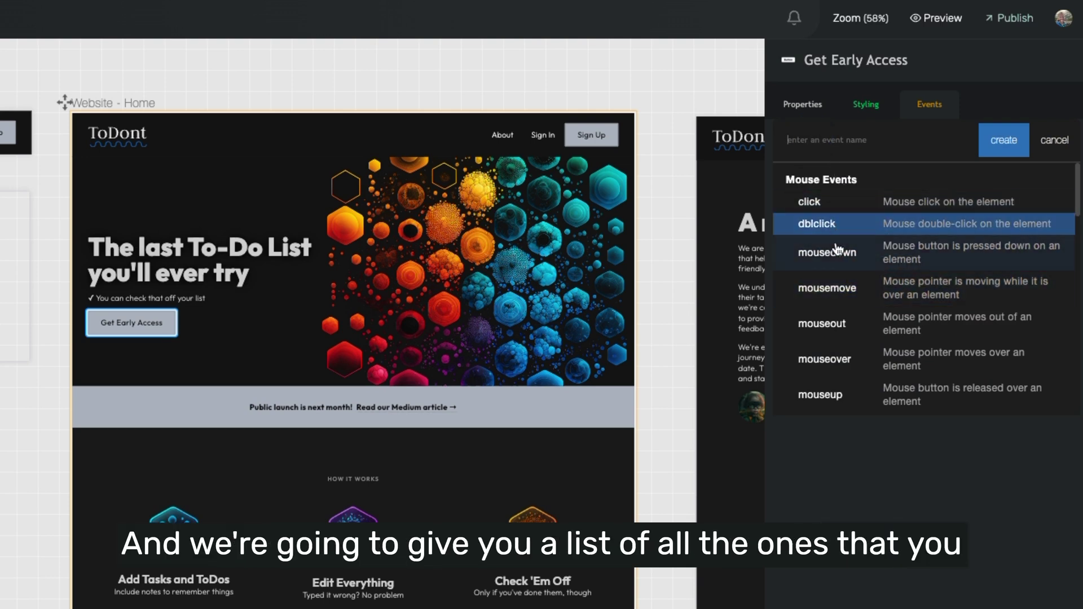
scroll(860, 300, "down", 5)
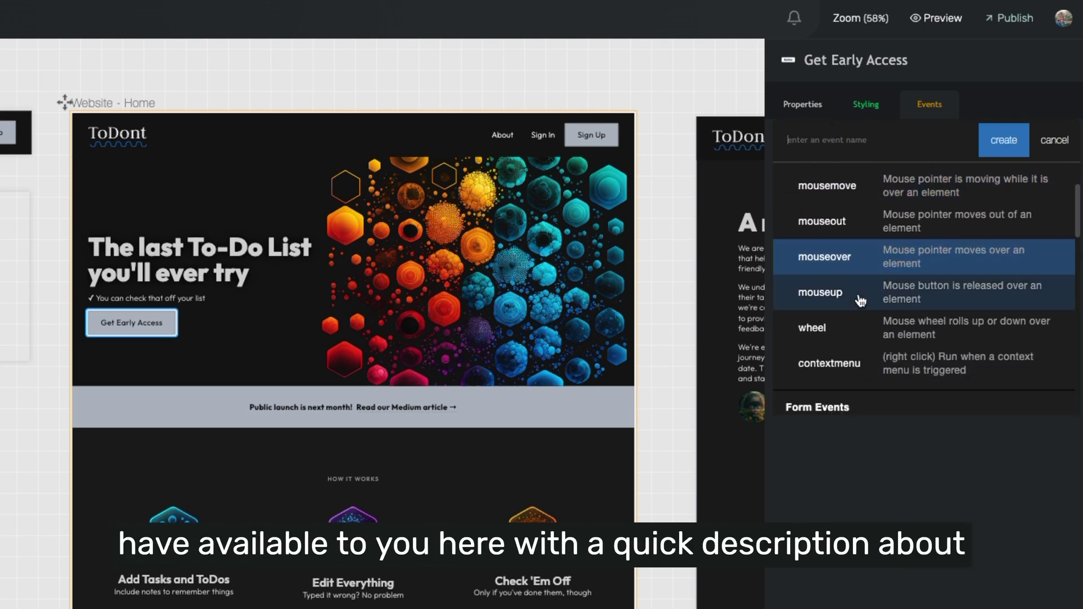
scroll(882, 310, "down", 2)
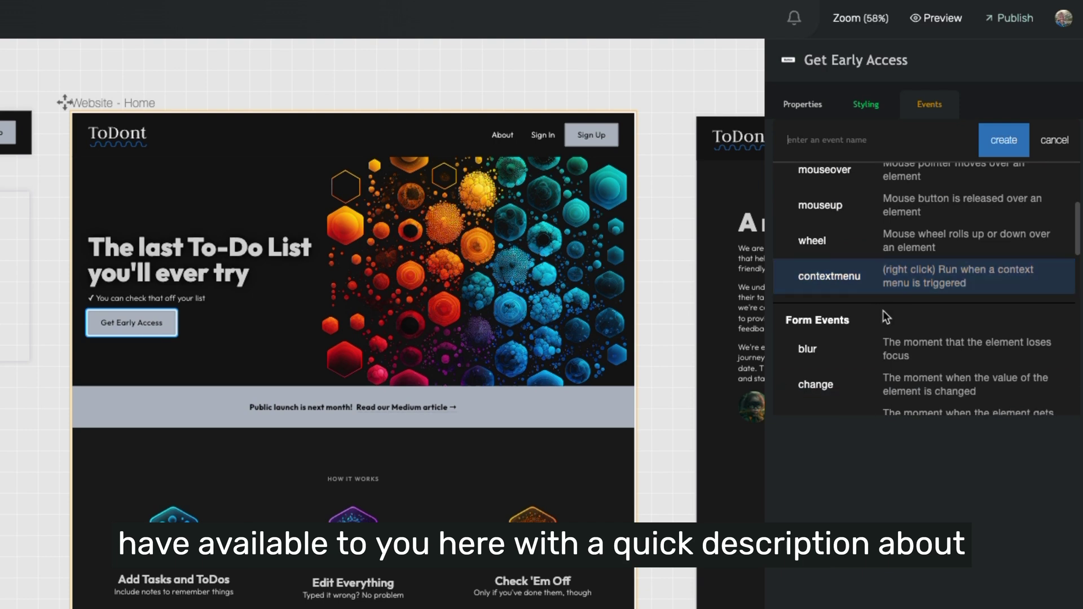
scroll(883, 316, "down", 5)
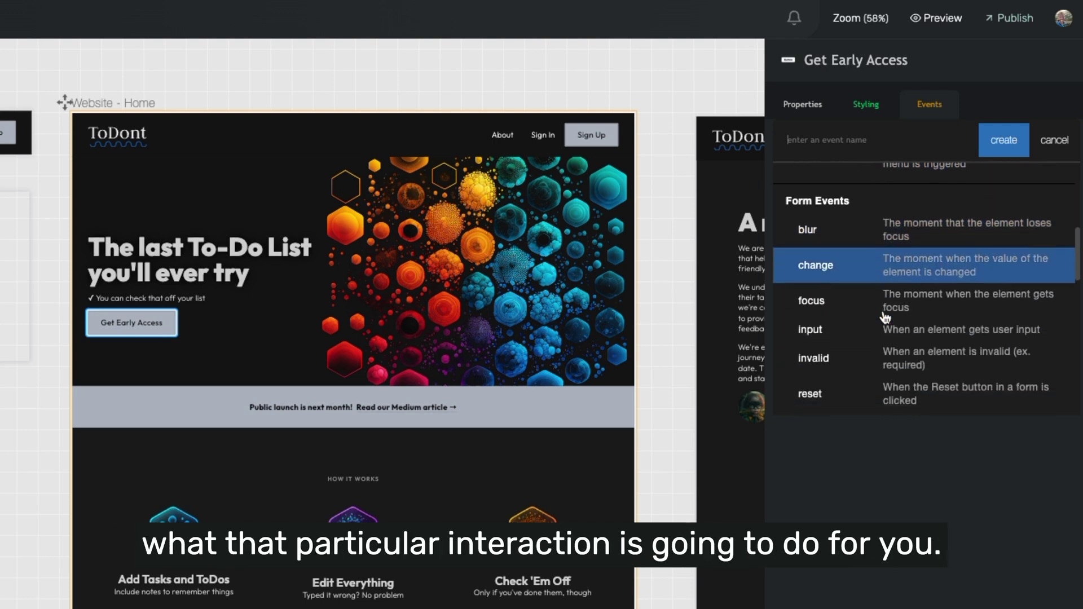
scroll(884, 317, "down", 7)
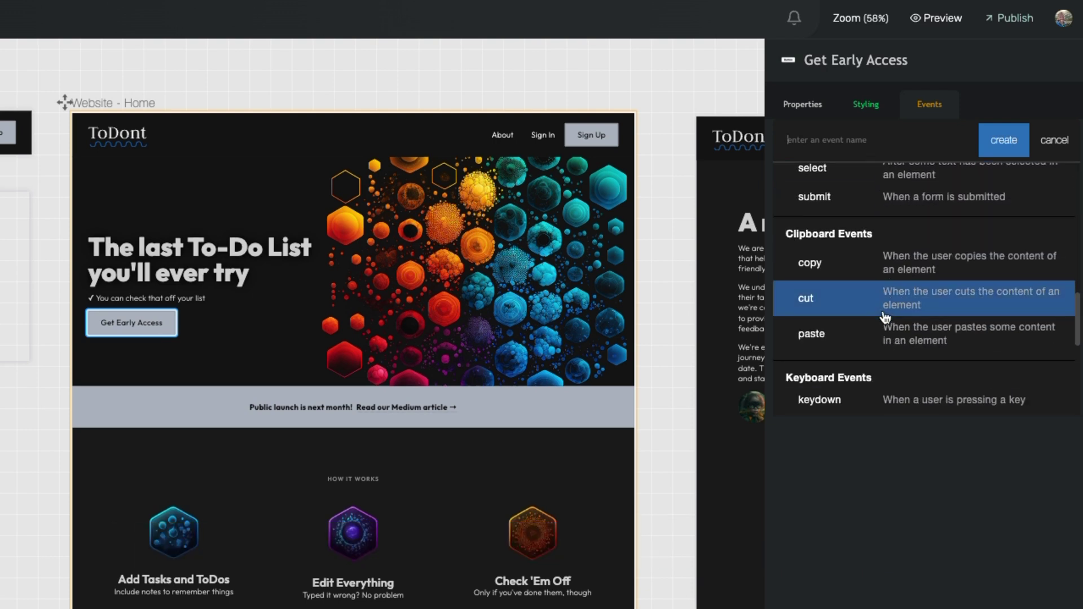
scroll(937, 237, "up", 15)
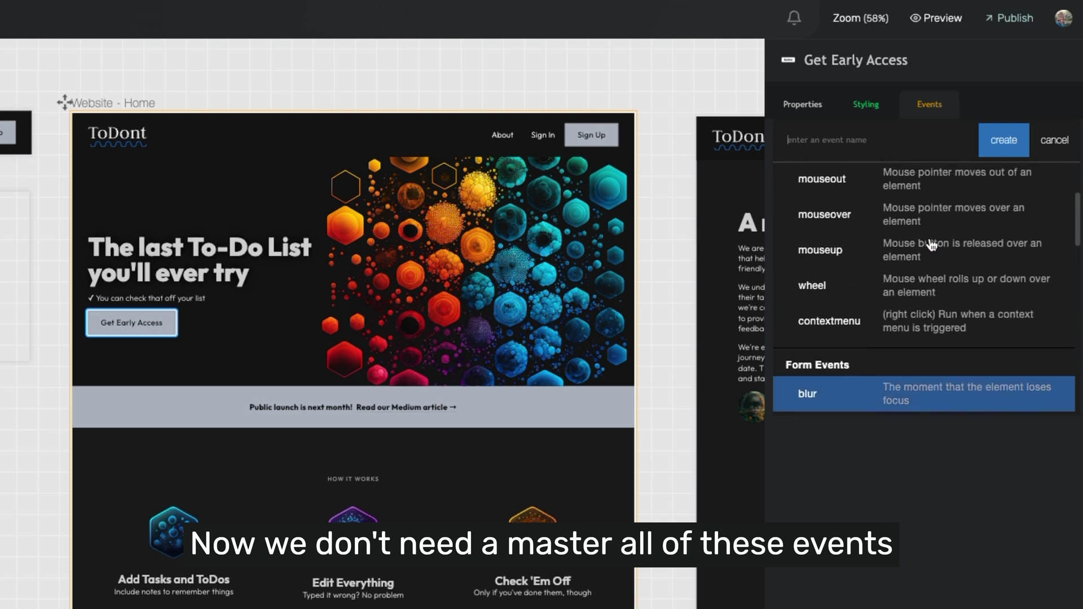
key("Escape")
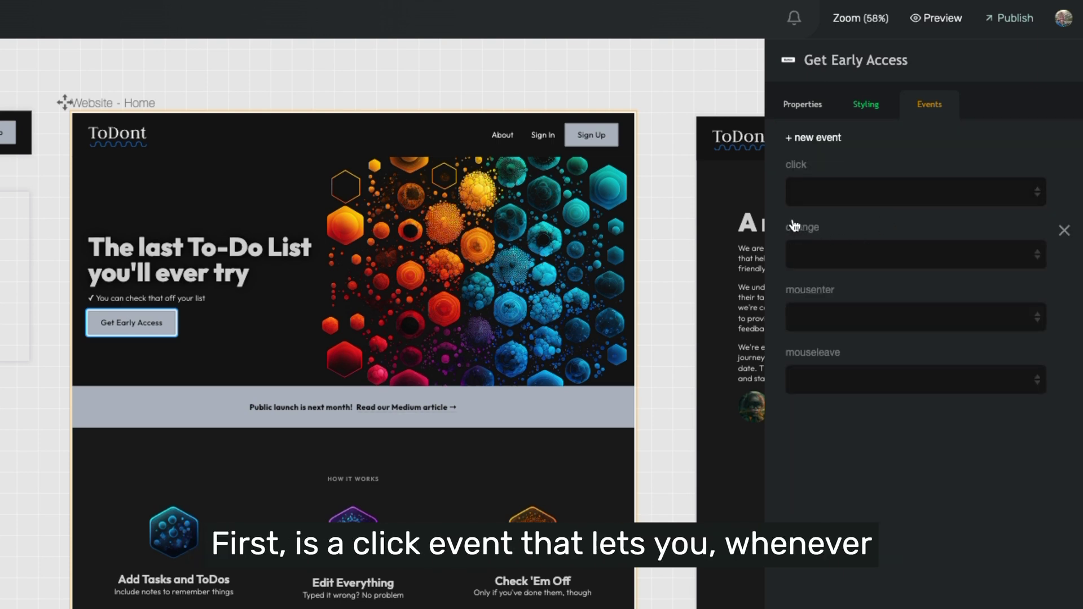
- Check which flows can be assigned to the Get Early Access button's click event
left_click(803, 192)
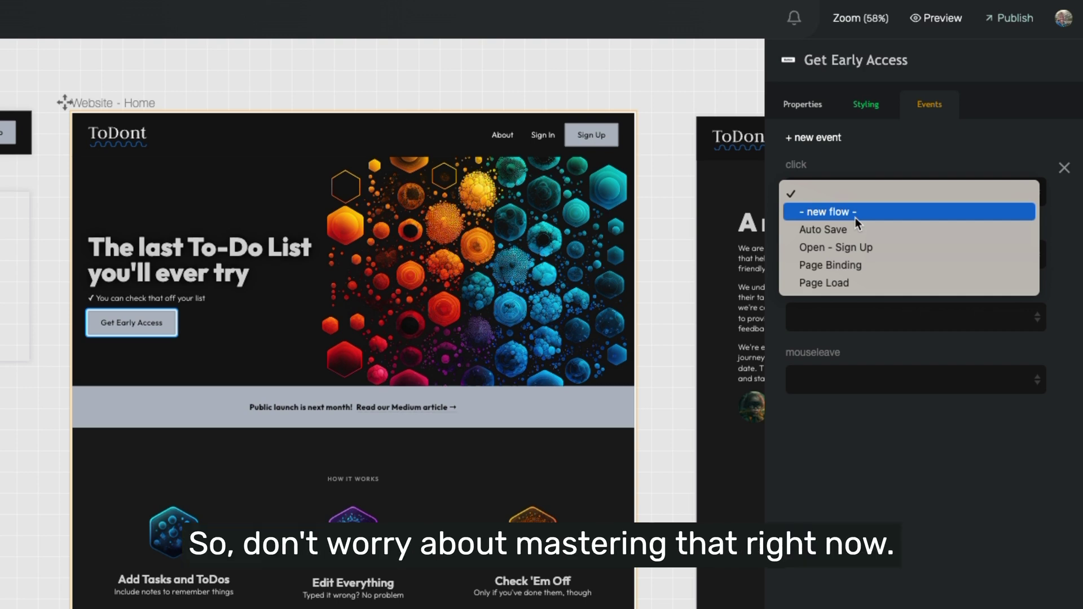
left_click(839, 457)
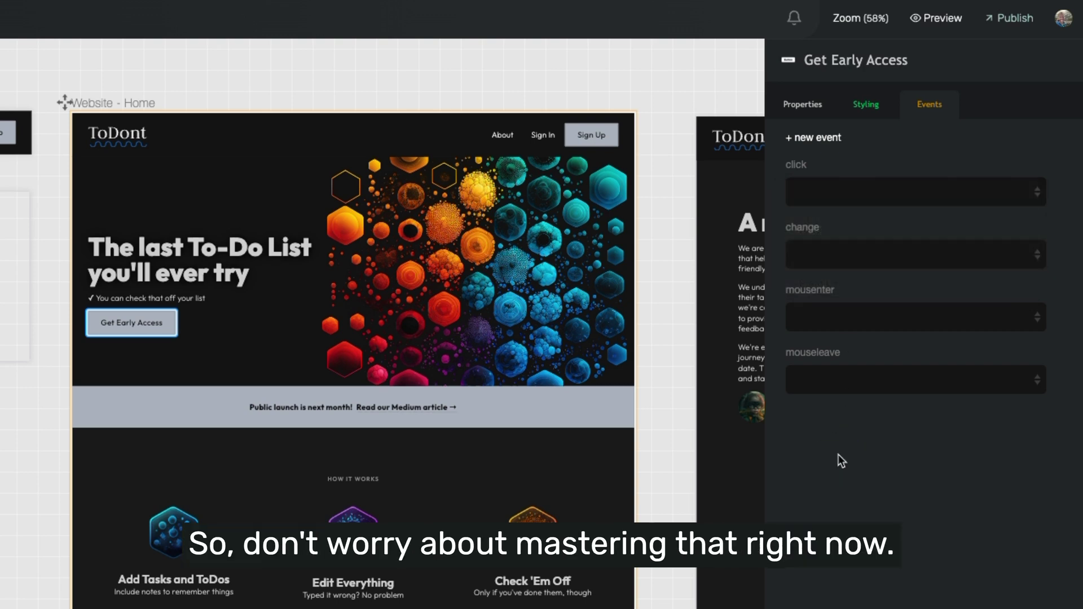
mouse_move(822, 266)
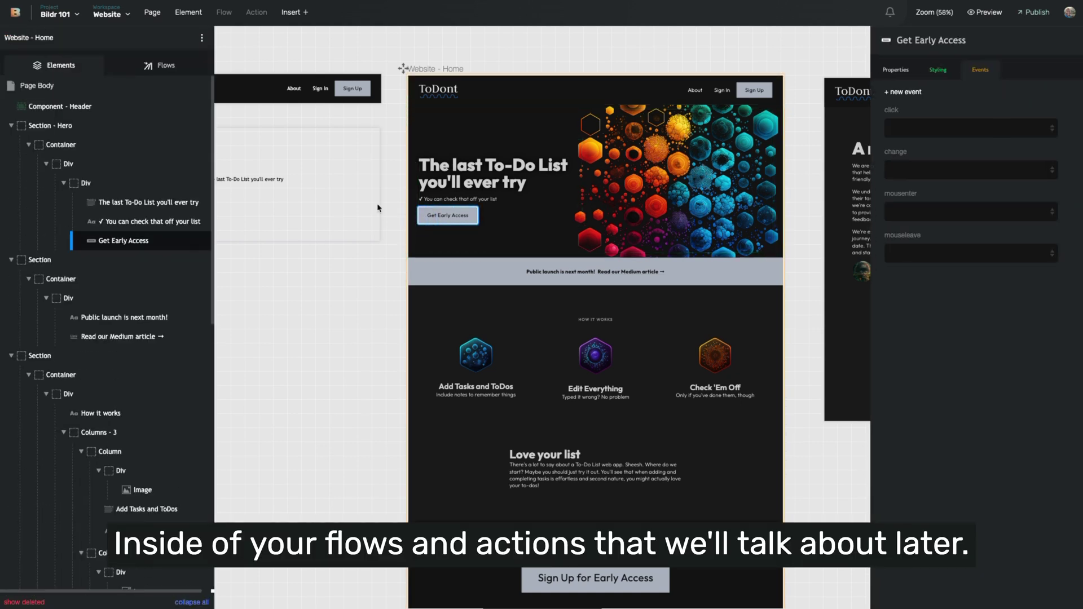
- In the Auto Save flow, set the Add, Remove, or Change Event on Element action to the Get Early Access element with event code On Click
left_click(166, 70)
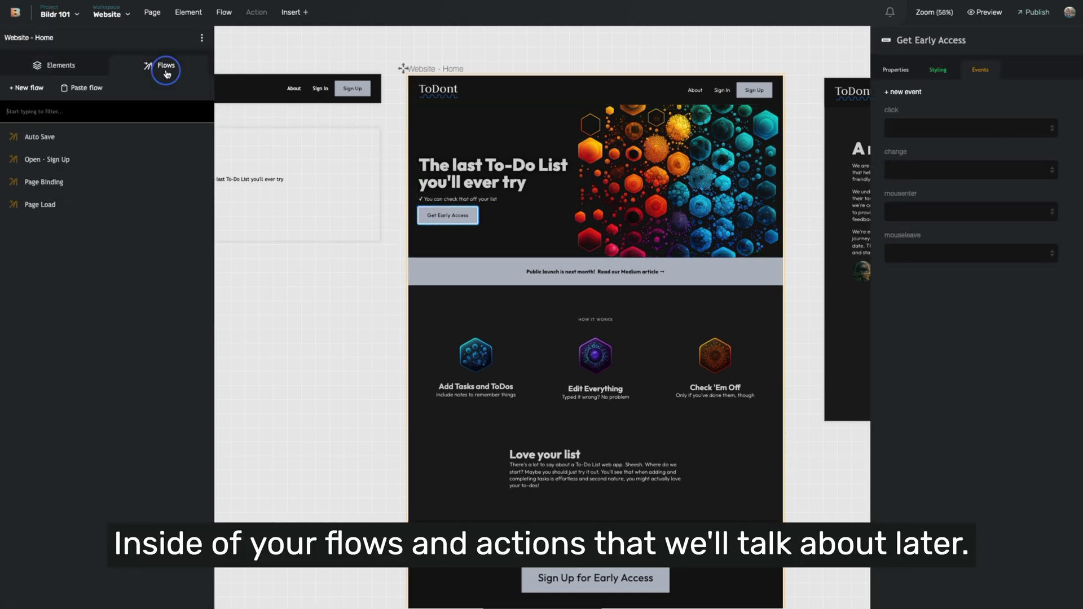
left_click(103, 138)
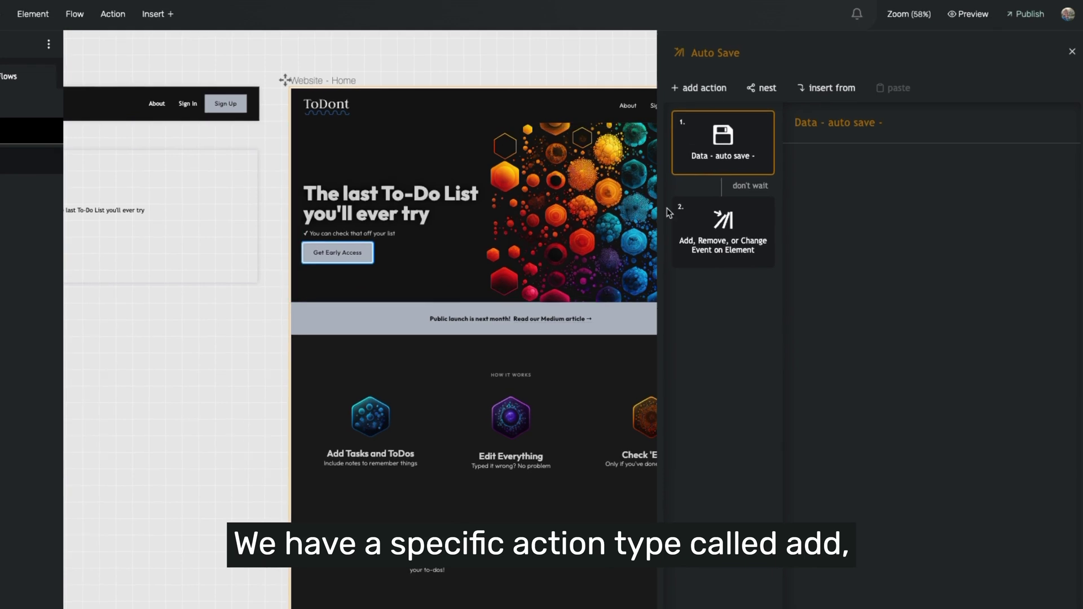
left_click(764, 201)
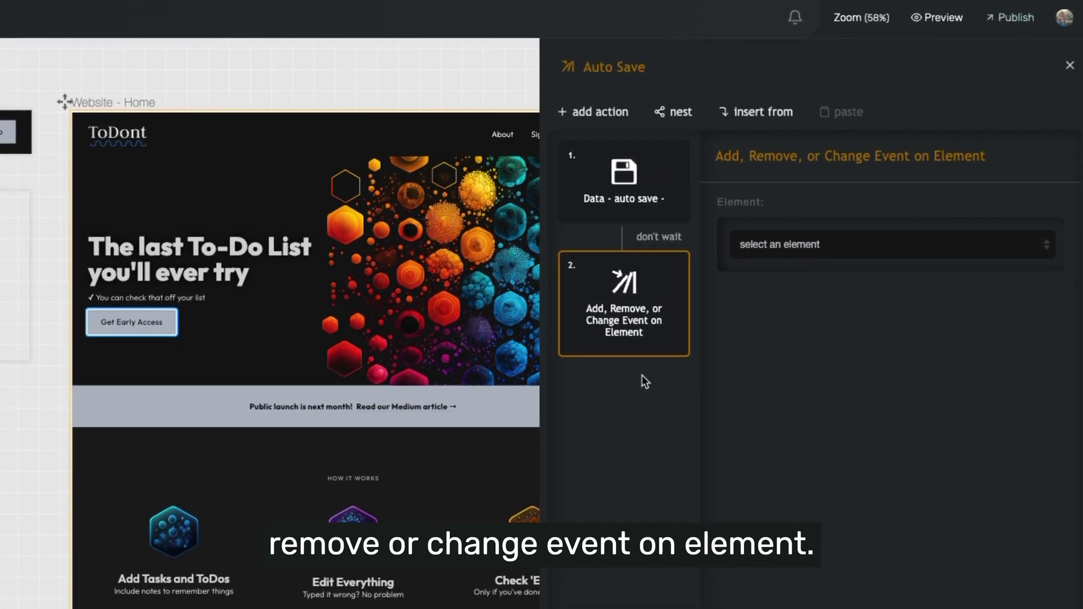
left_click(790, 245)
scroll(818, 349, "down", 1)
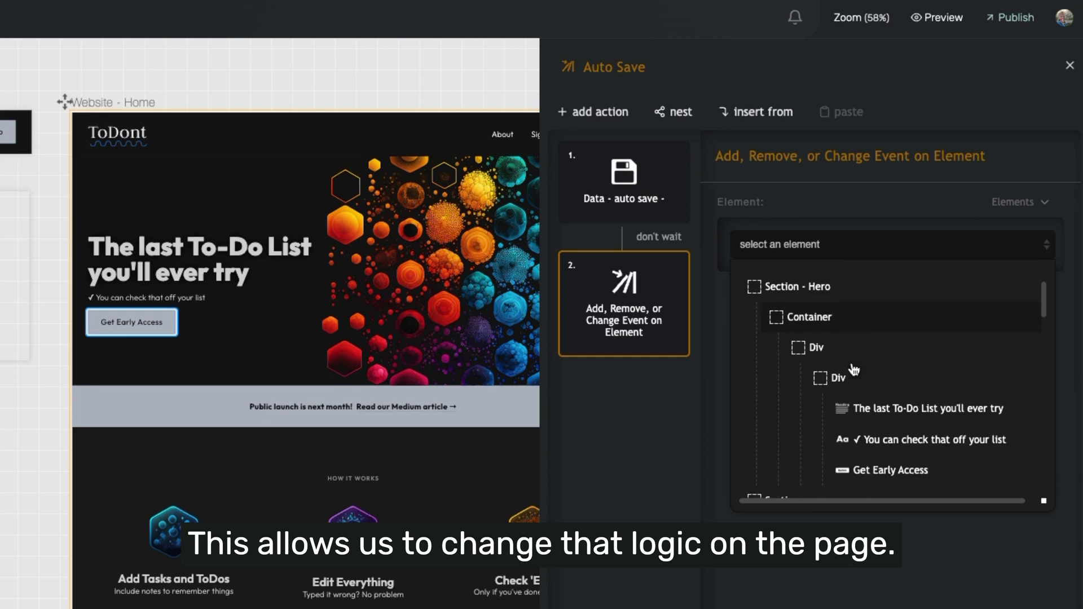
scroll(854, 369, "down", 1)
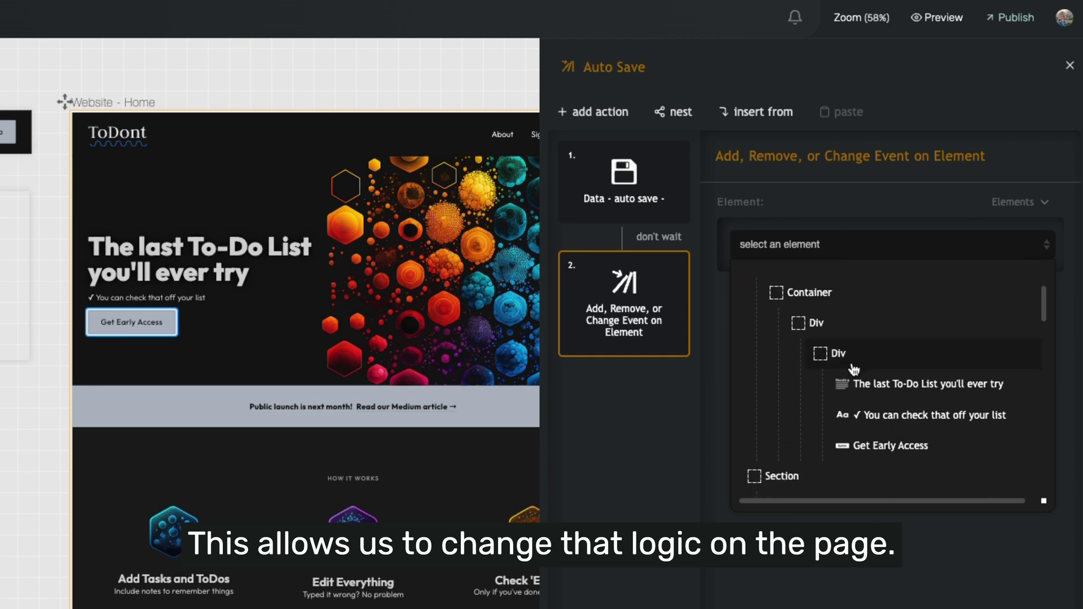
left_click(864, 447)
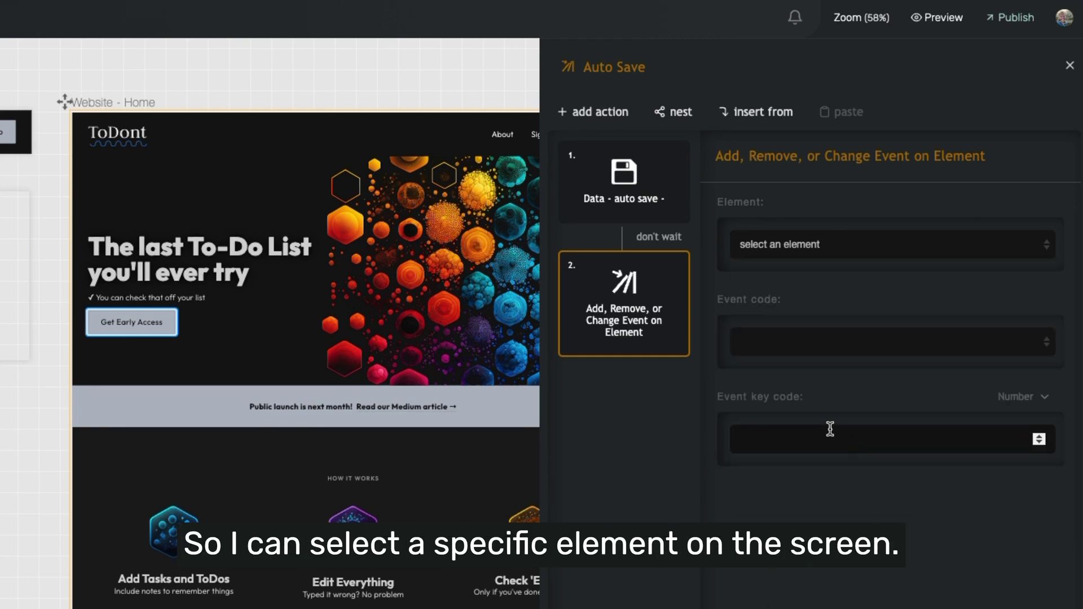
left_click(803, 342)
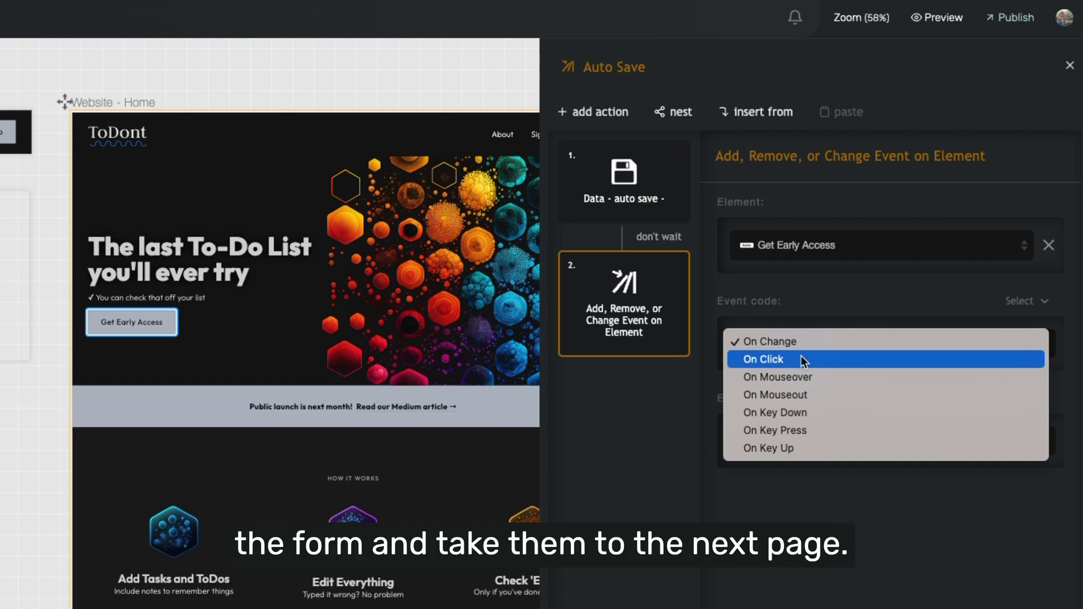
left_click(803, 360)
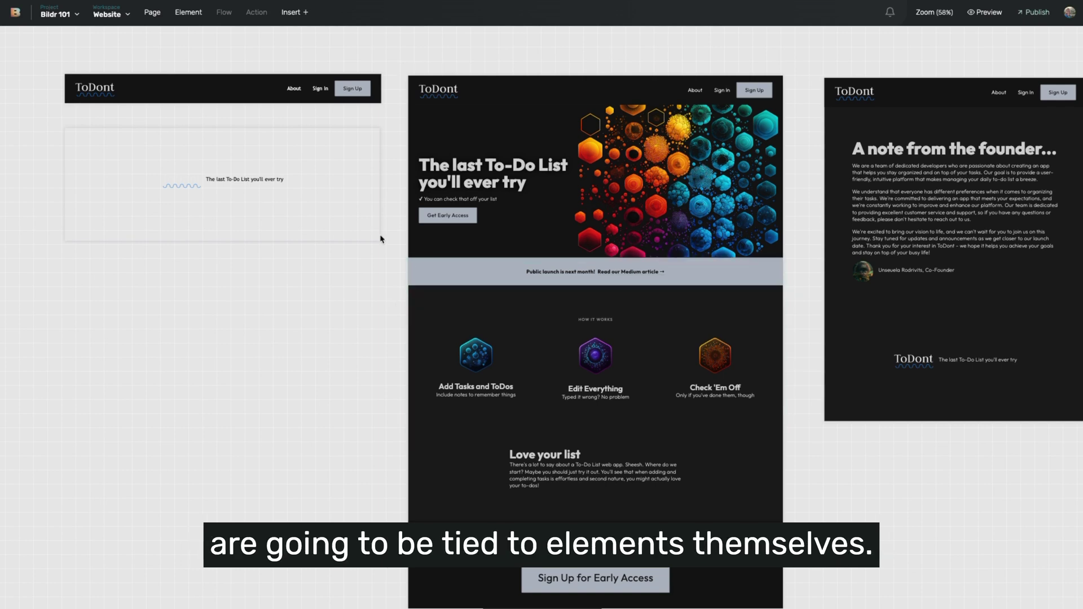
- Switch to the App workspace and open the page-level event settings of the App - Home page
left_click(106, 15)
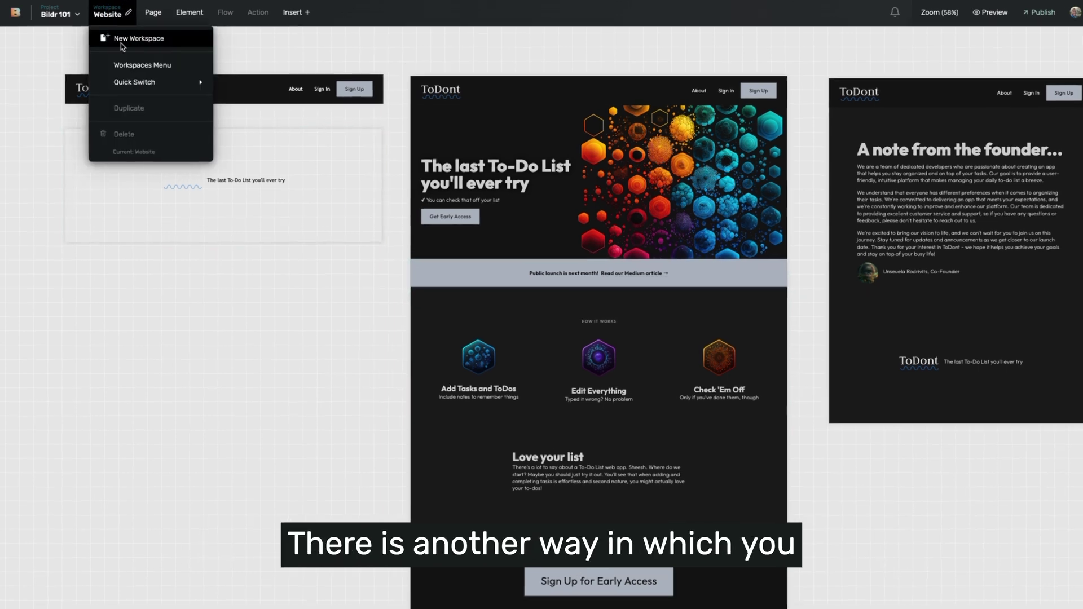
mouse_move(131, 82)
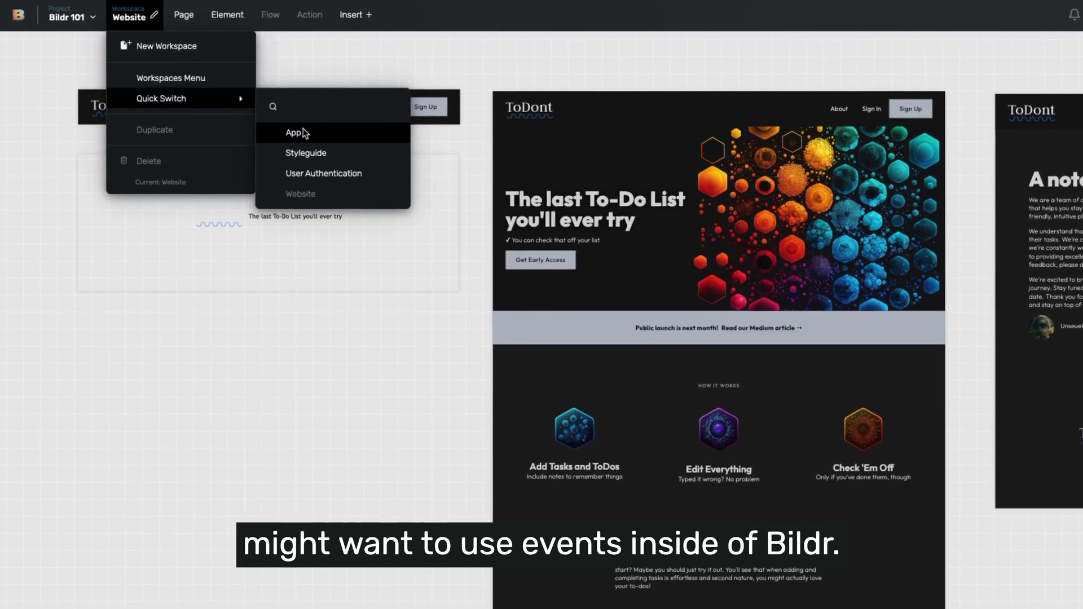
left_click(309, 138)
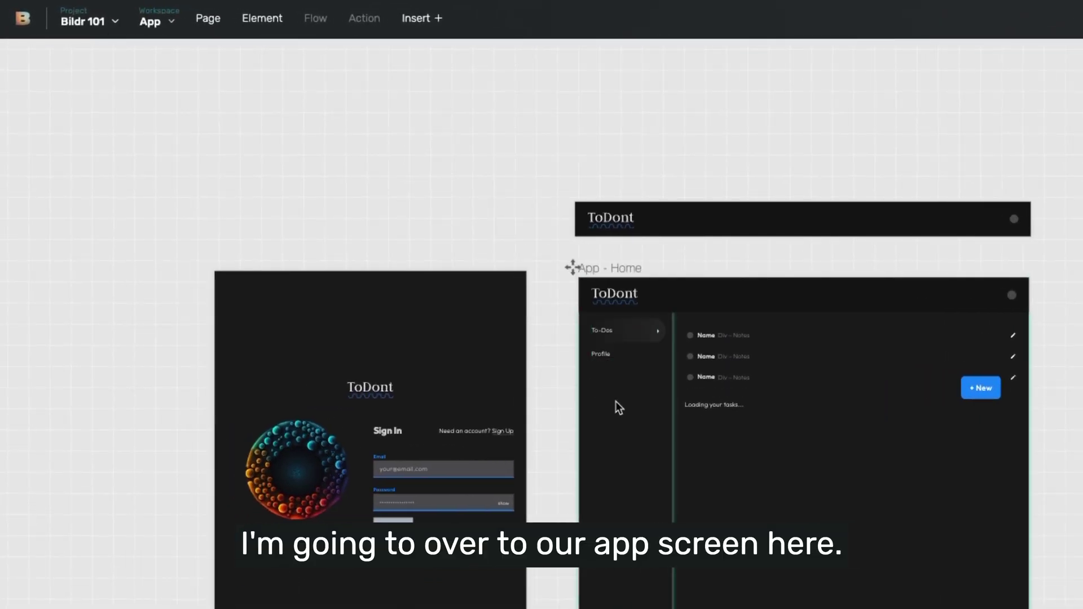
left_click(644, 451)
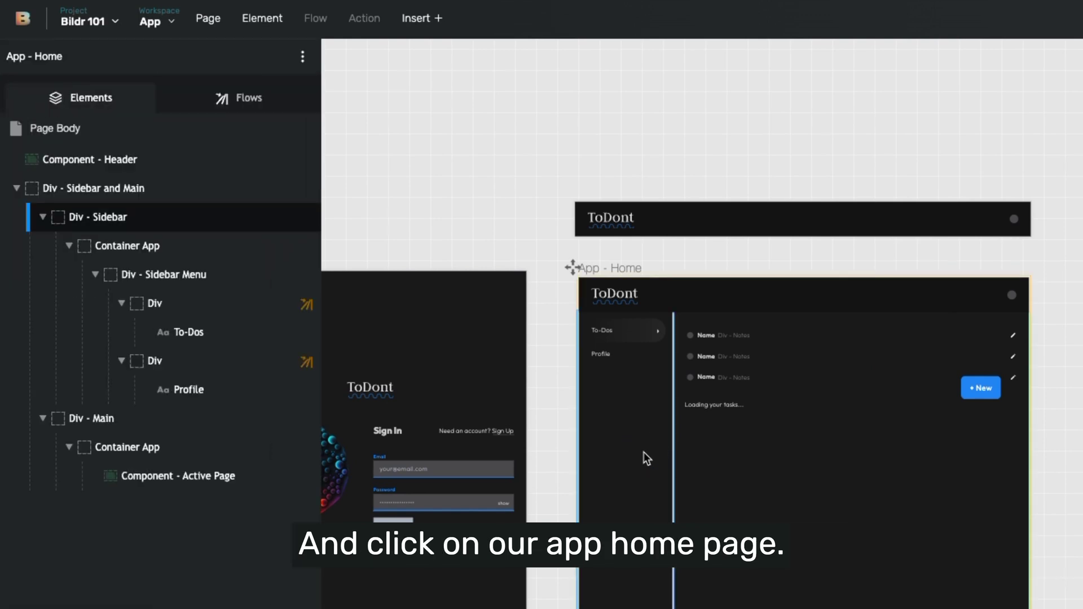
left_click(303, 59)
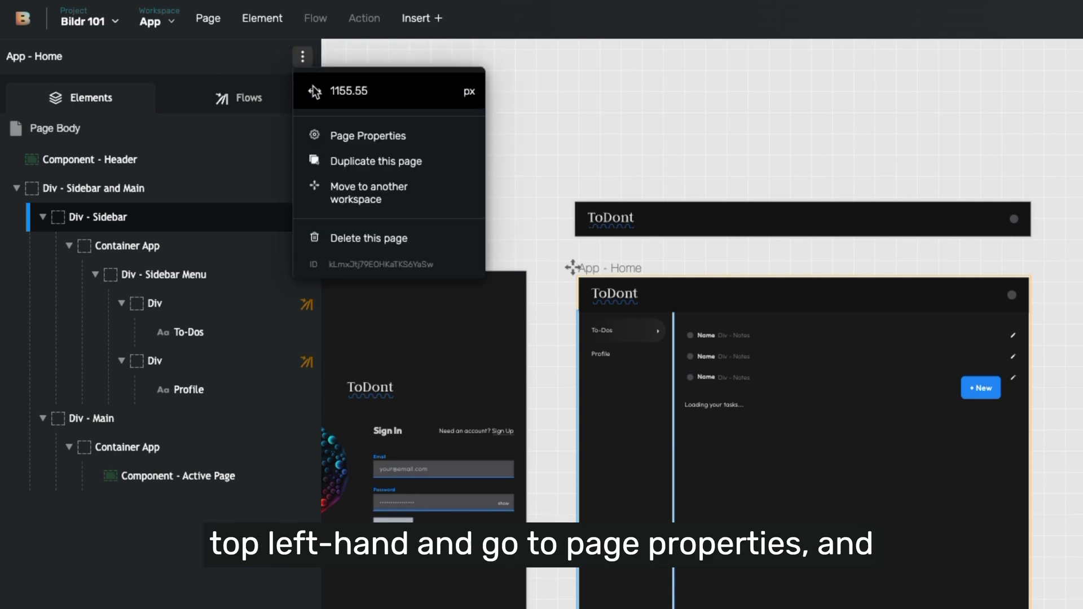
left_click(338, 135)
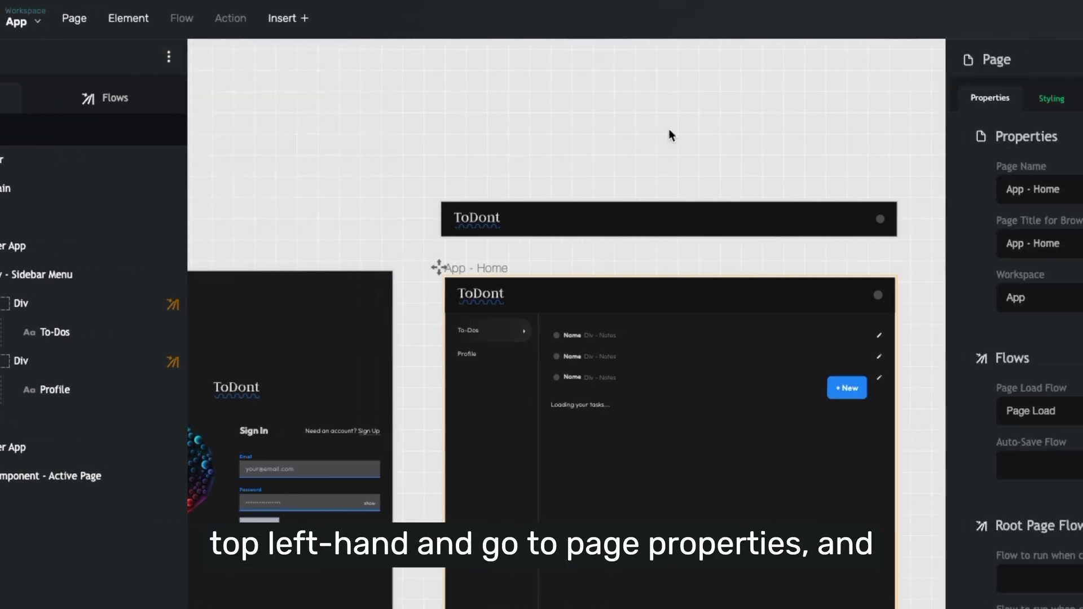
left_click(818, 101)
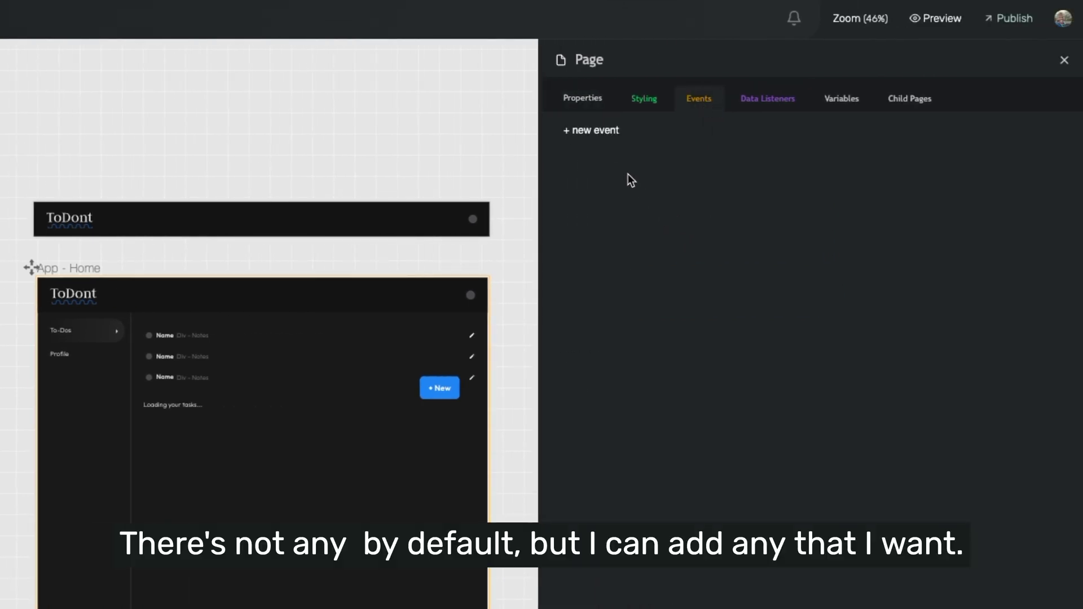
- Add a keyup event to the App - Home page
left_click(595, 135)
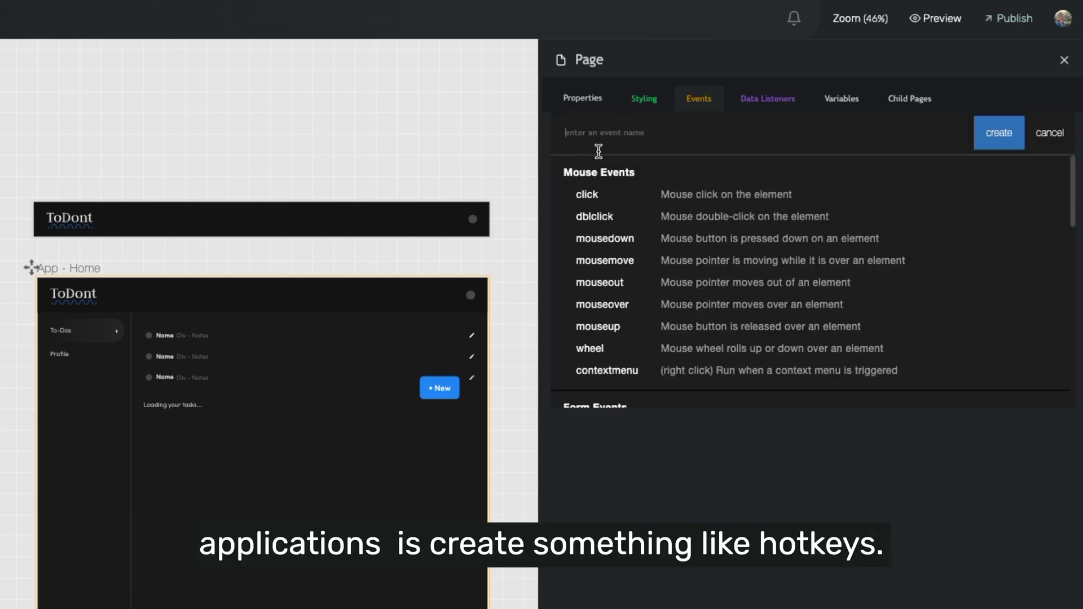
scroll(648, 314, "down", 5)
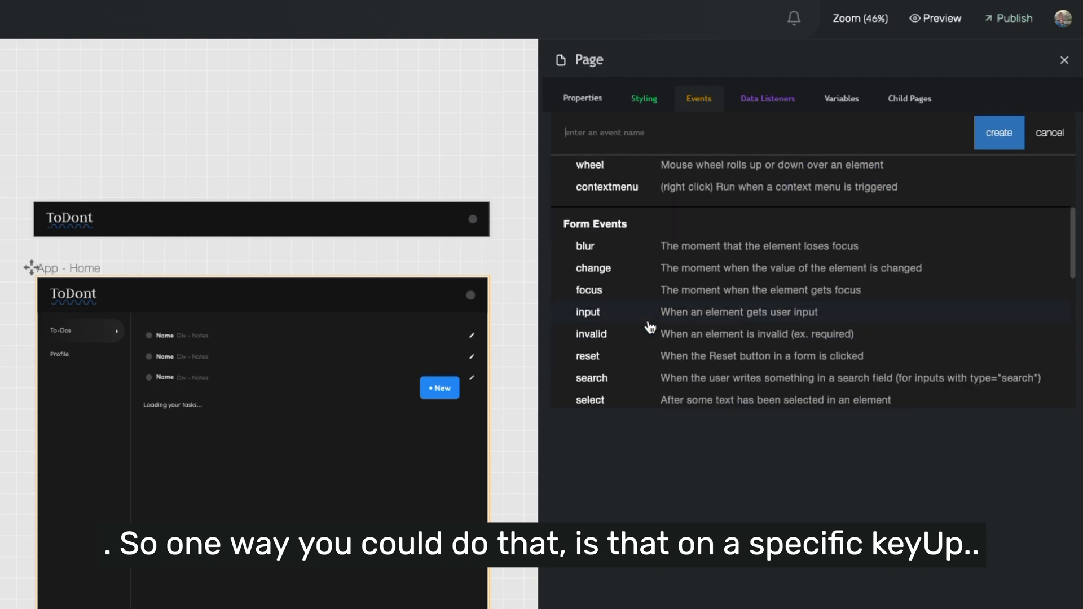
scroll(649, 327, "down", 6)
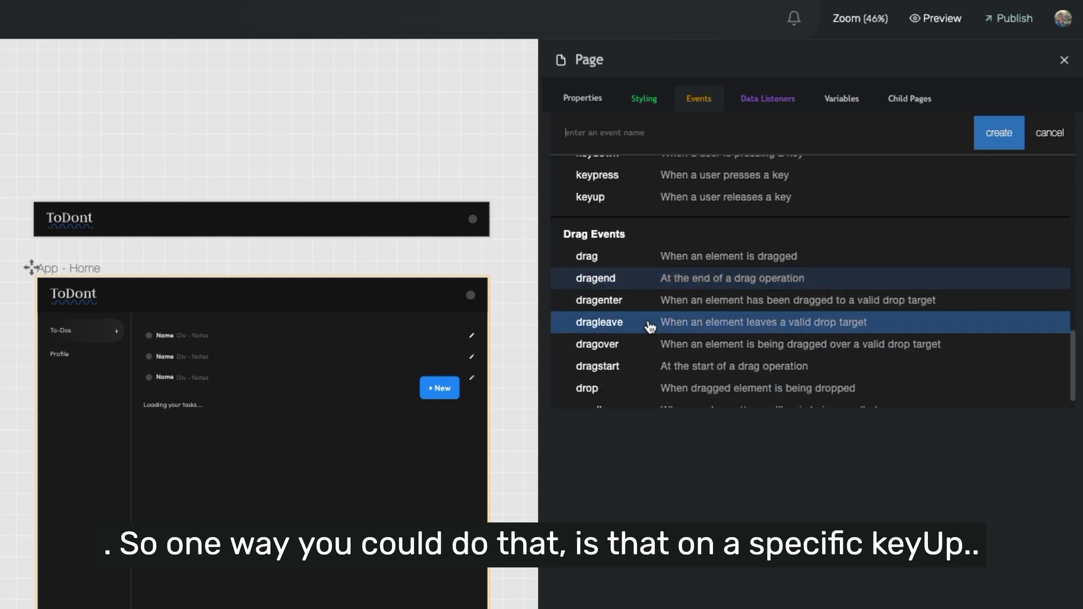
scroll(650, 327, "up", 4)
scroll(649, 327, "down", 2)
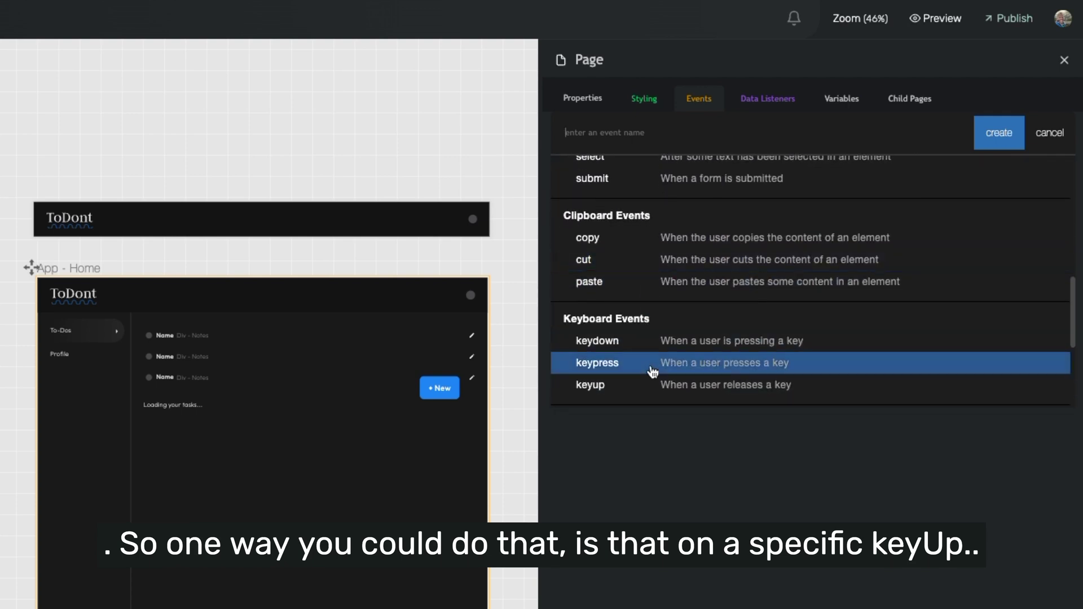
left_click(674, 386)
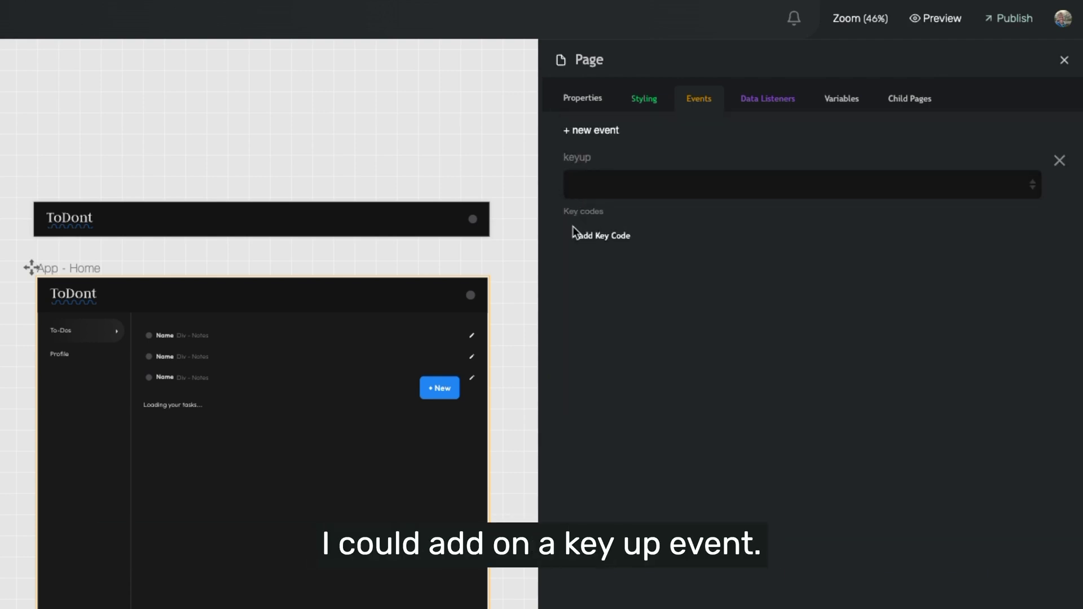
- Add a key code to the keyup event for the key T with Control and Shift set to true
left_click(598, 236)
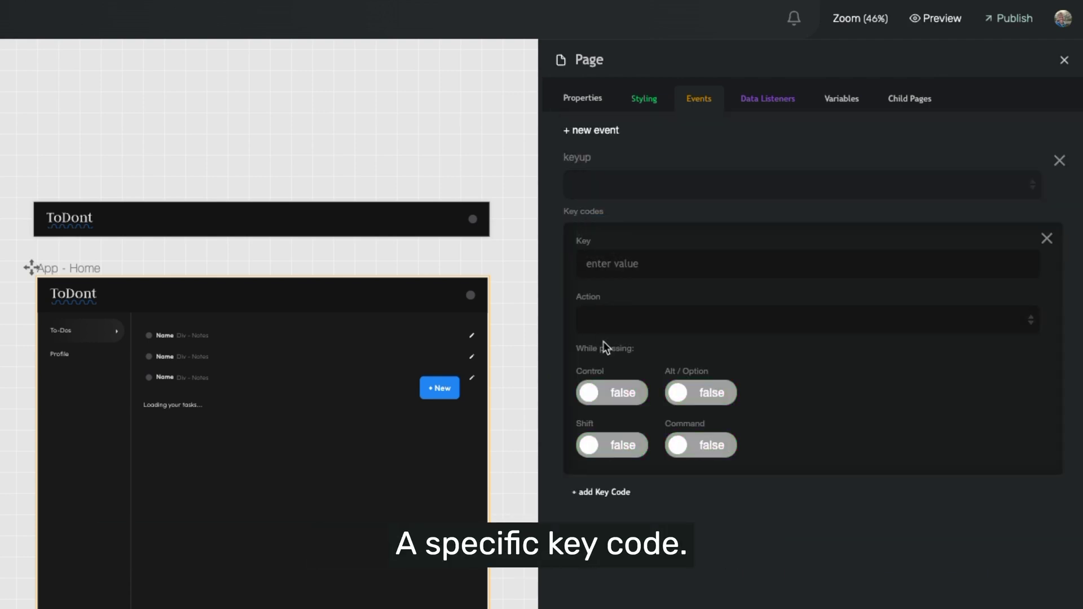
left_click(614, 444)
left_click(625, 406)
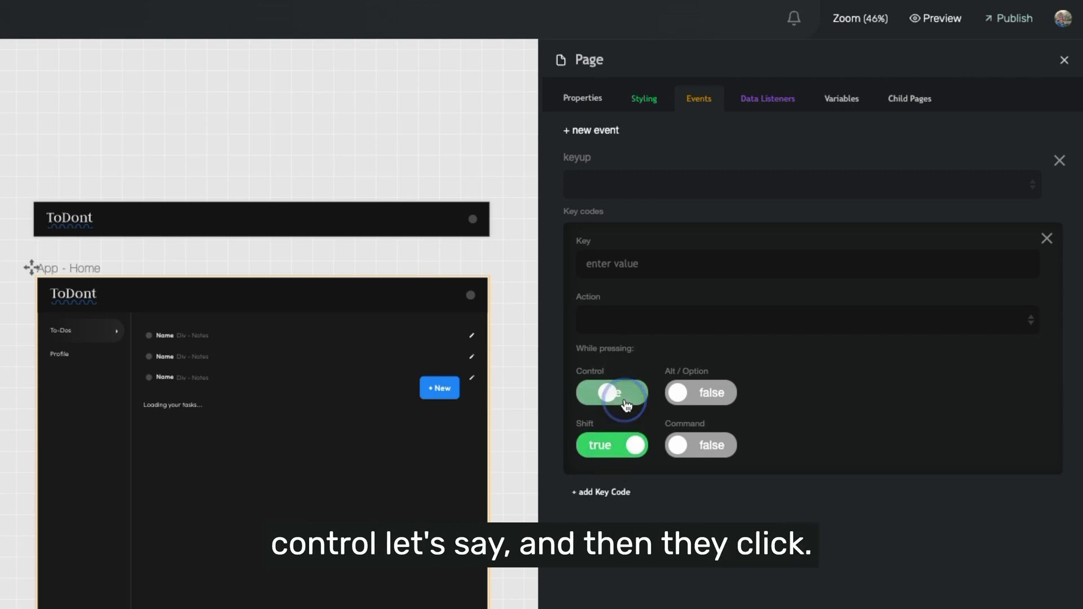
left_click(655, 277)
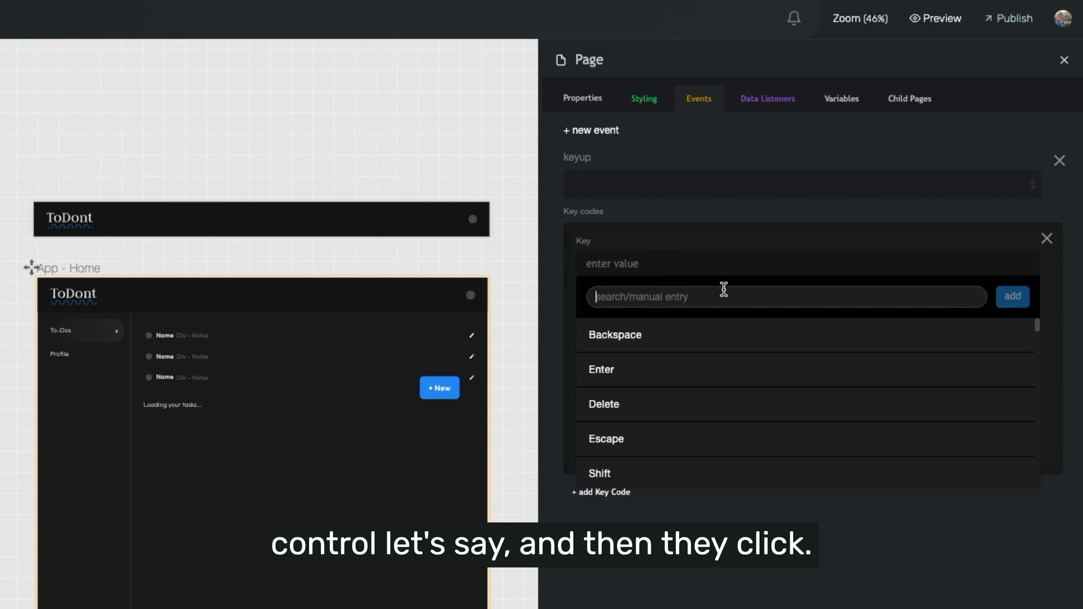
left_click(729, 293)
type("t")
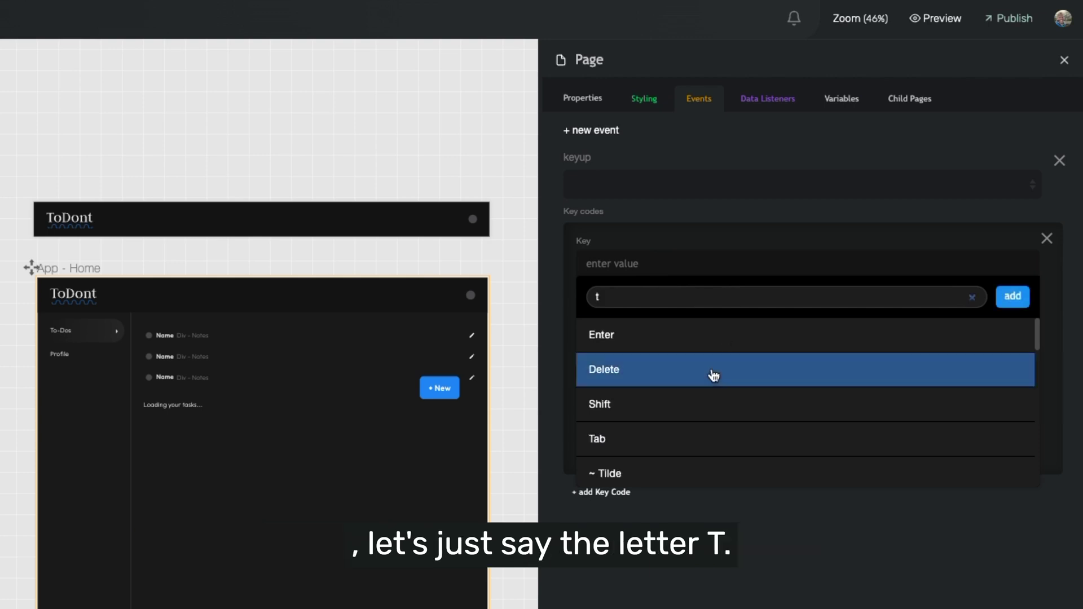
scroll(713, 374, "down", 3)
left_click(694, 361)
left_click(669, 329)
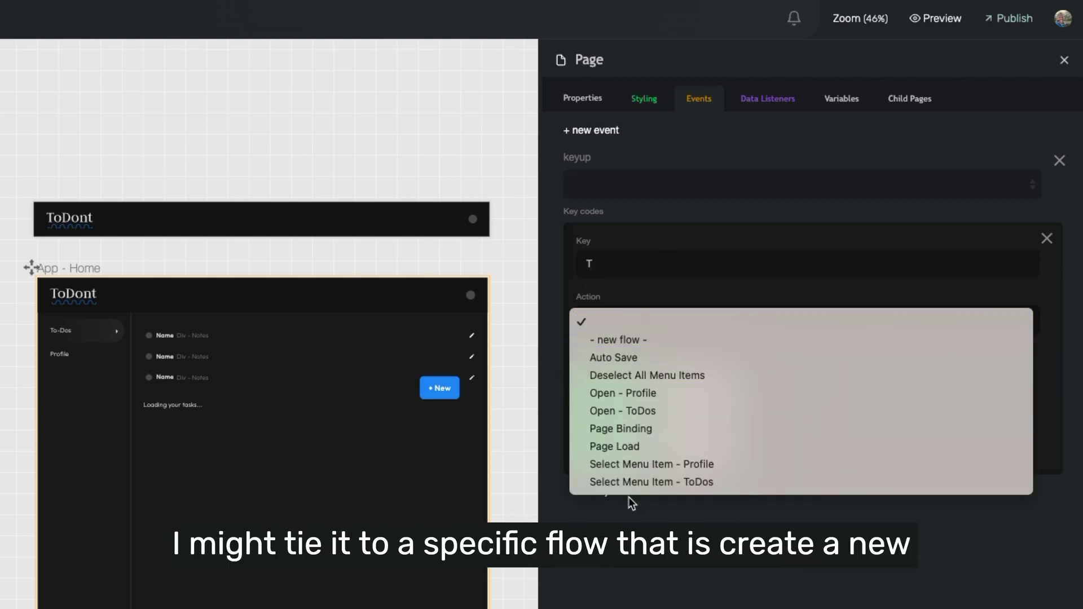
left_click(632, 502)
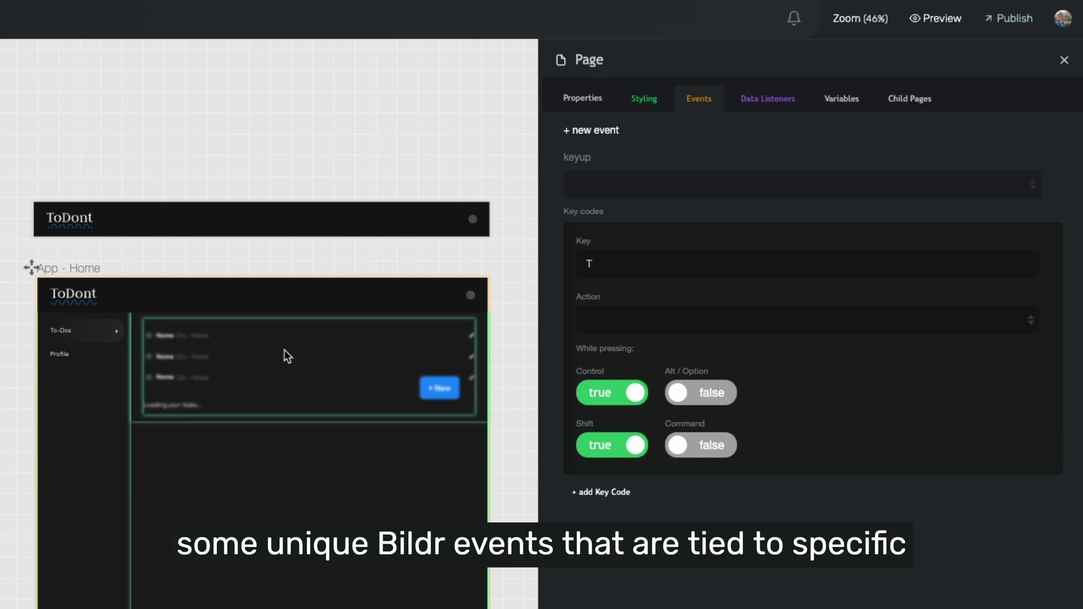
- Select the Active Page component on the App - Home page
left_click(210, 372)
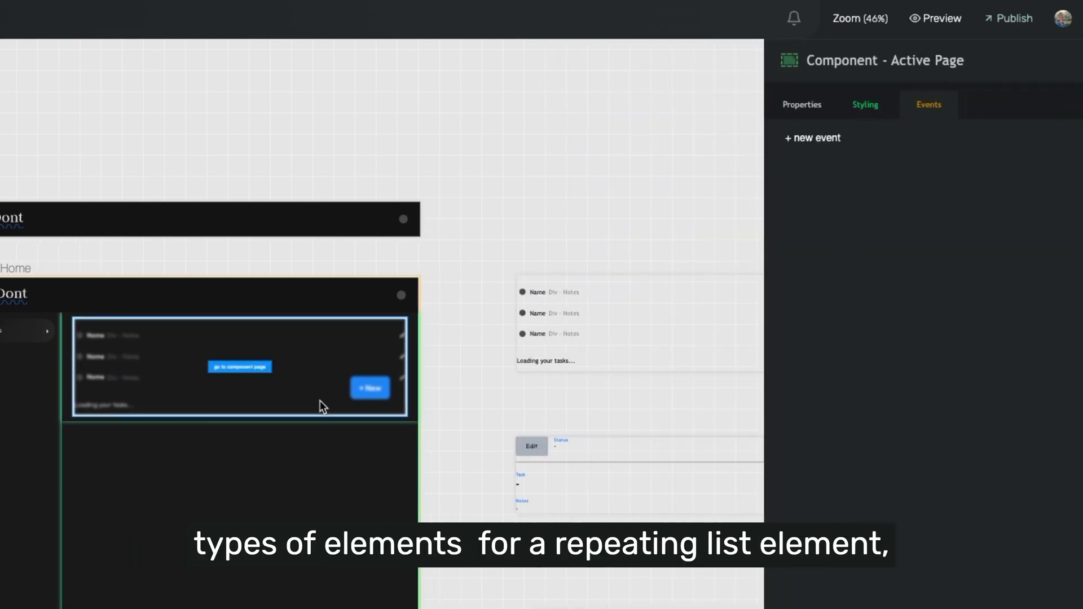